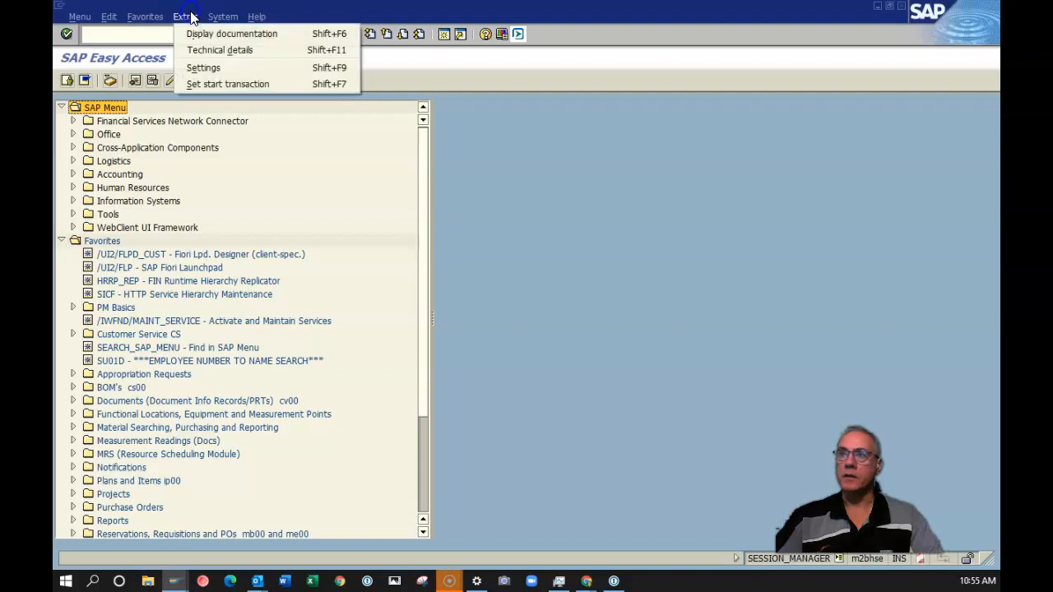
left_click(502, 34)
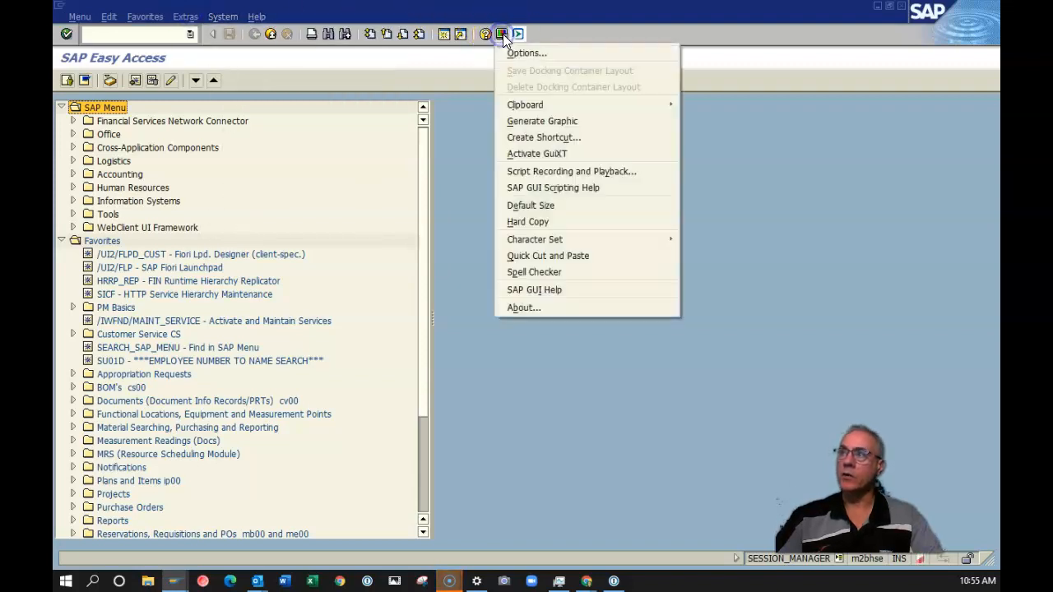
left_click(611, 174)
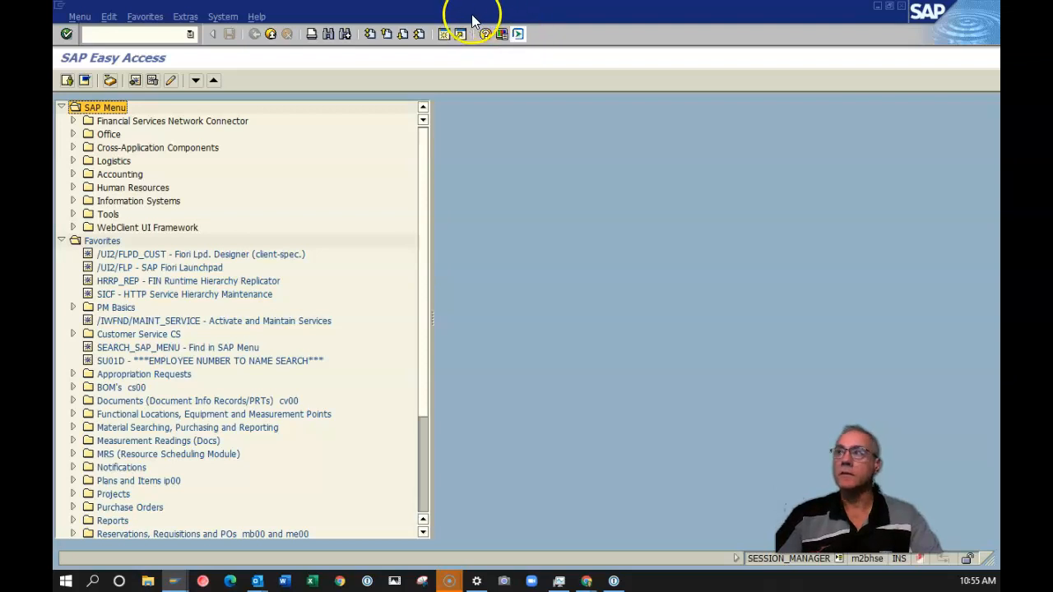
Open the OnScreen guide list and mark the IW21 Create Malfunction Report guide as a favorite
left_click(520, 35)
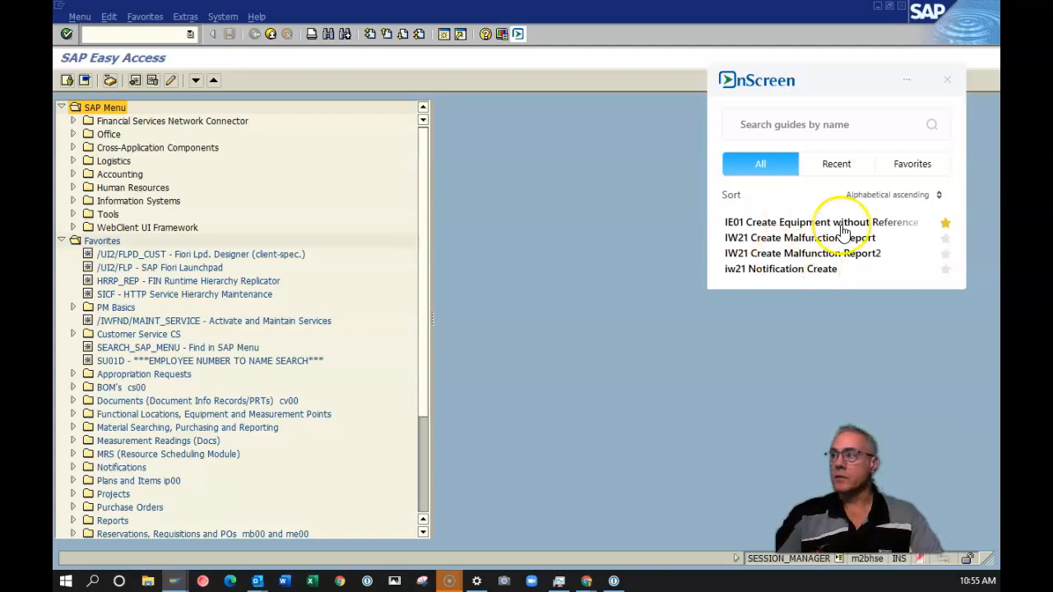
left_click(947, 239)
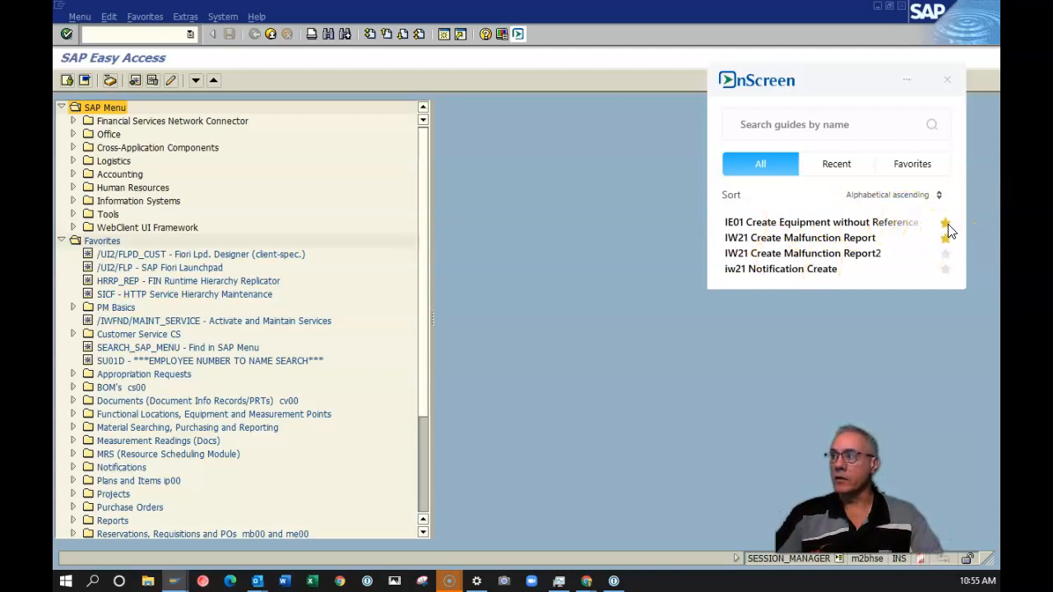
Start the IW21 Create Malfunction Report2 guide and look through its list of steps
left_click(838, 257)
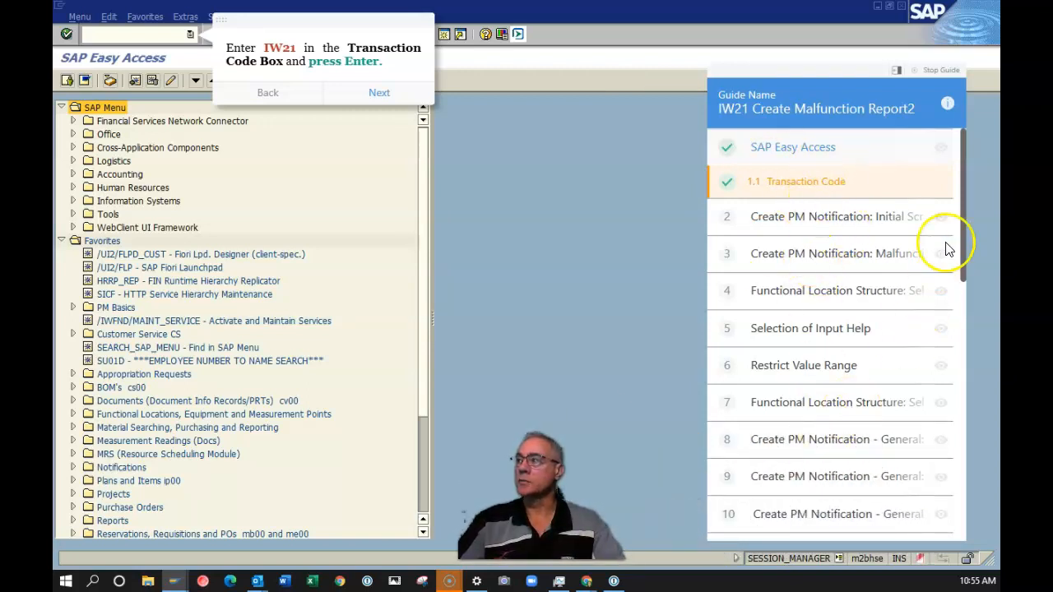
scroll(905, 337, "down", 5)
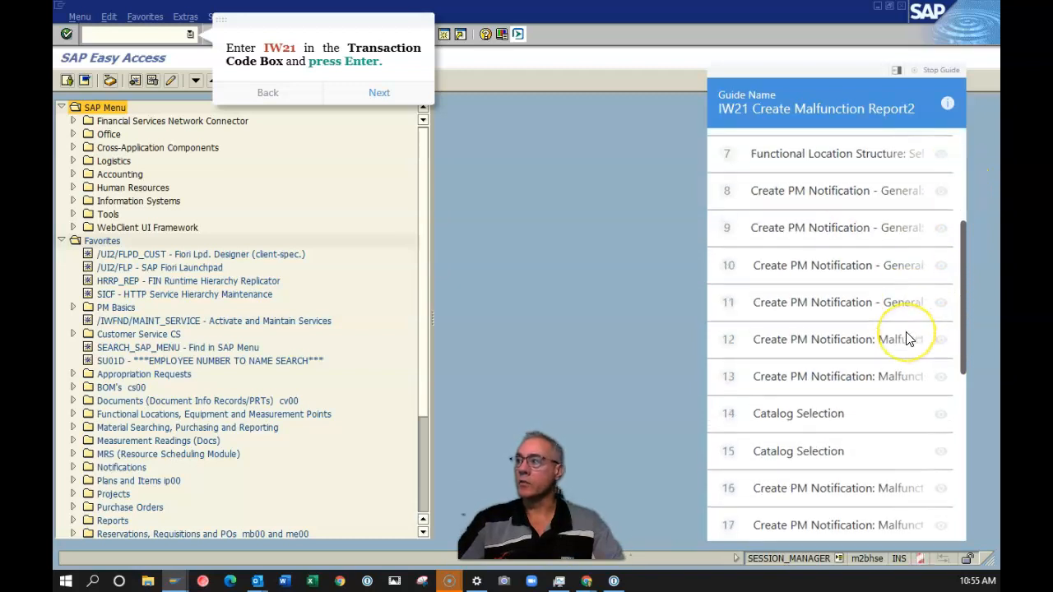
scroll(909, 340, "down", 5)
scroll(909, 340, "up", 10)
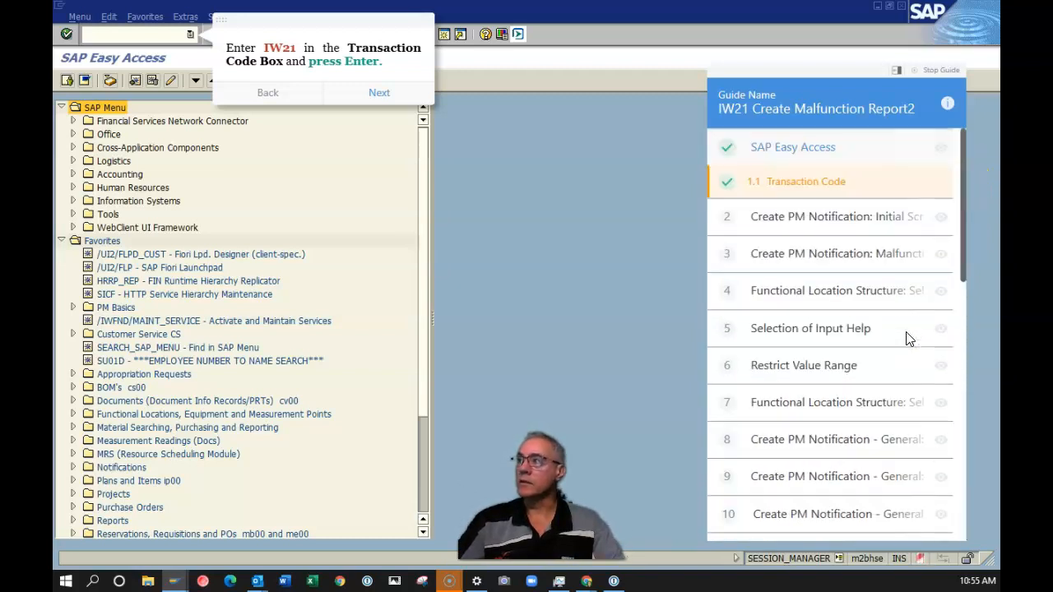
scroll(884, 348, "down", 2)
scroll(885, 348, "up", 2)
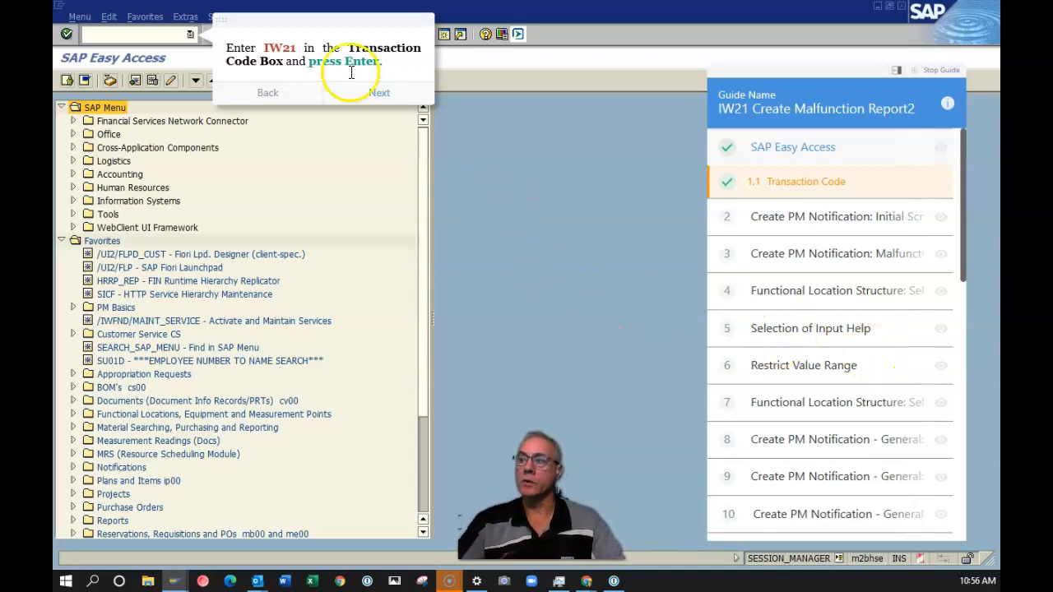
Move the guide's instruction bubble slightly and run transaction IW21 to create a PM notification
left_click(131, 35)
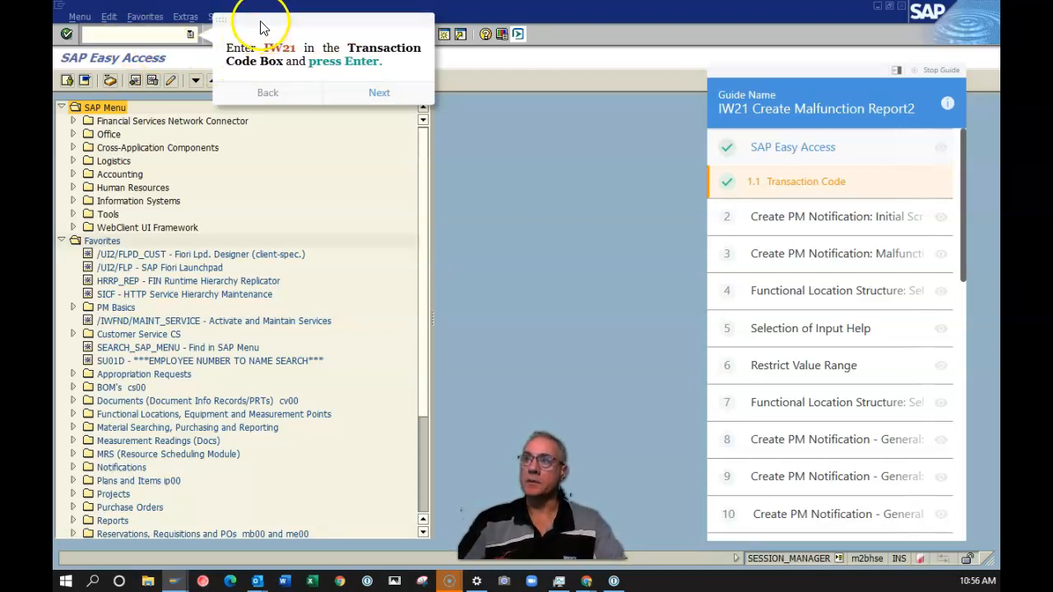
left_click_drag(264, 24, 354, 86)
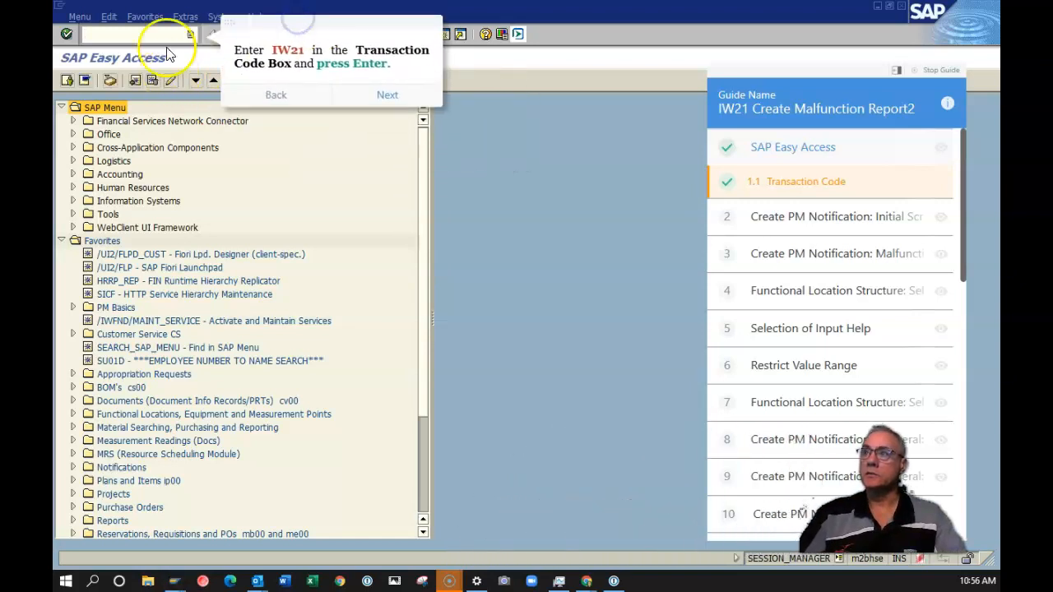
left_click(122, 35)
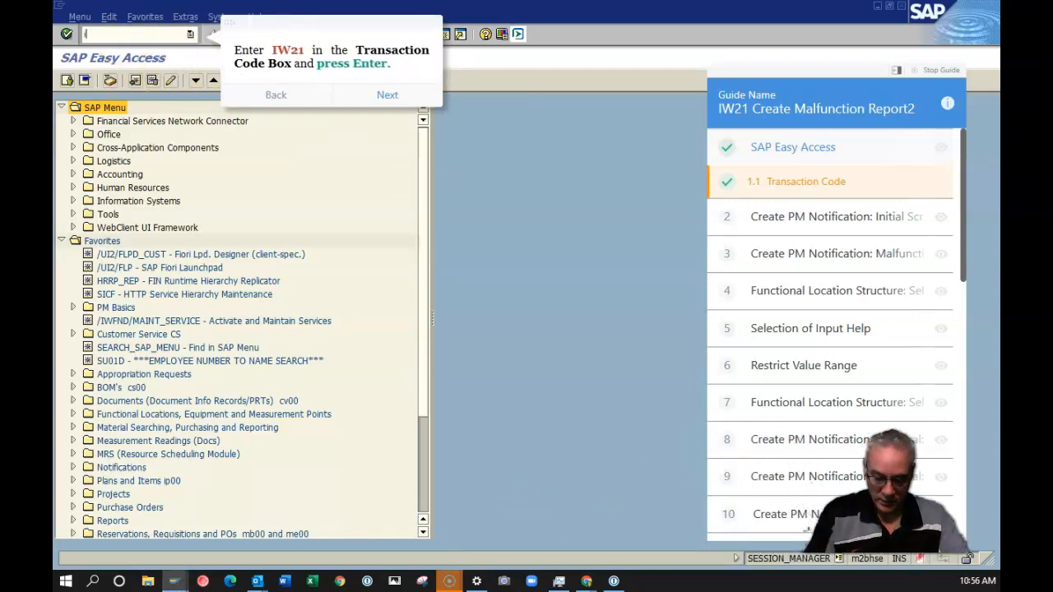
type("iw21")
key("Return")
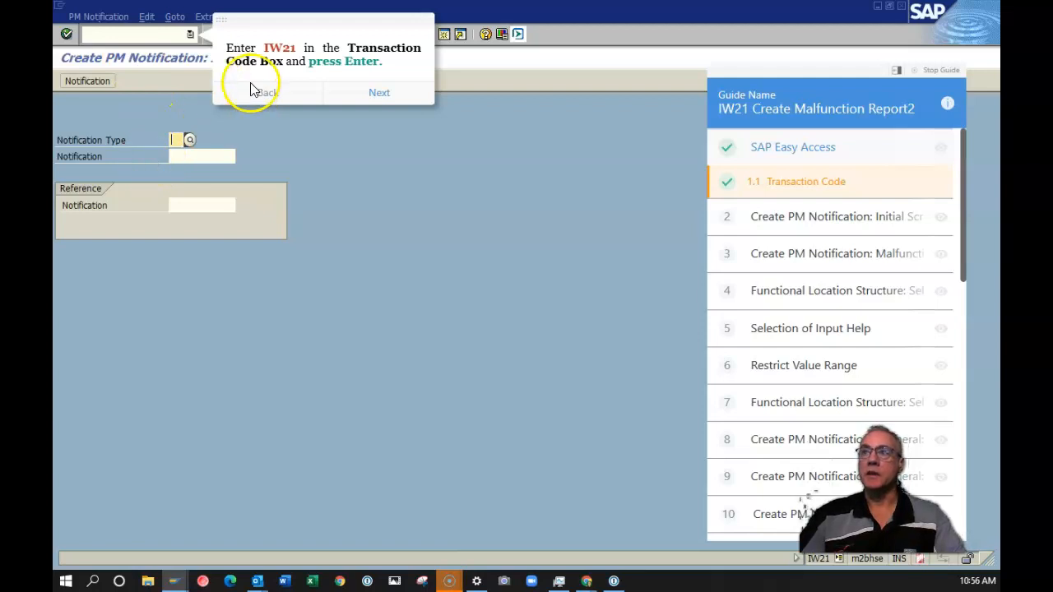
Advance the guide to the notification type and create a maintenance request with type M1
left_click(333, 97)
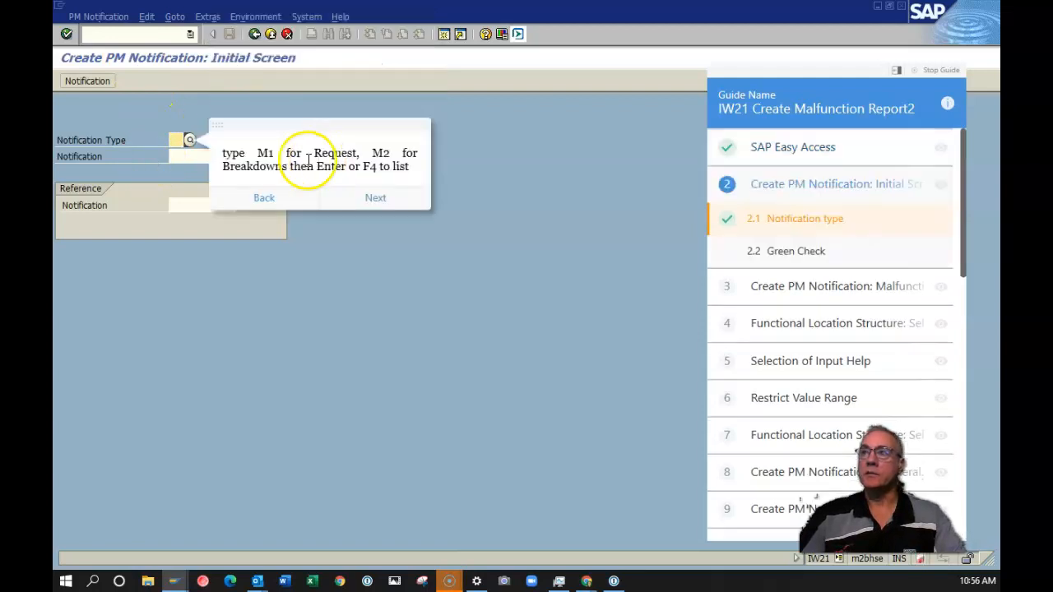
left_click(177, 140)
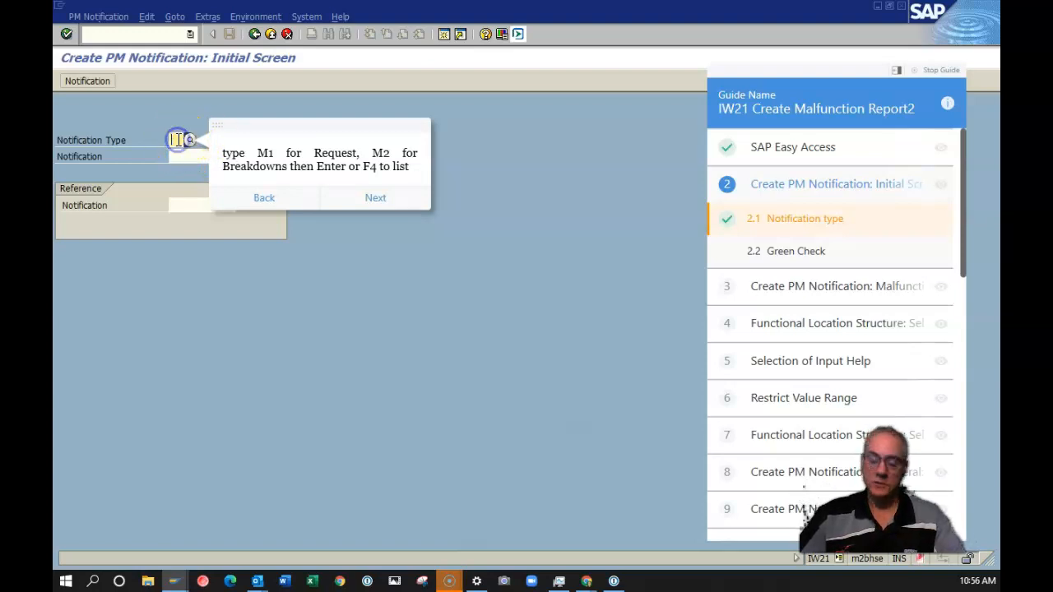
type("m1")
key("Return")
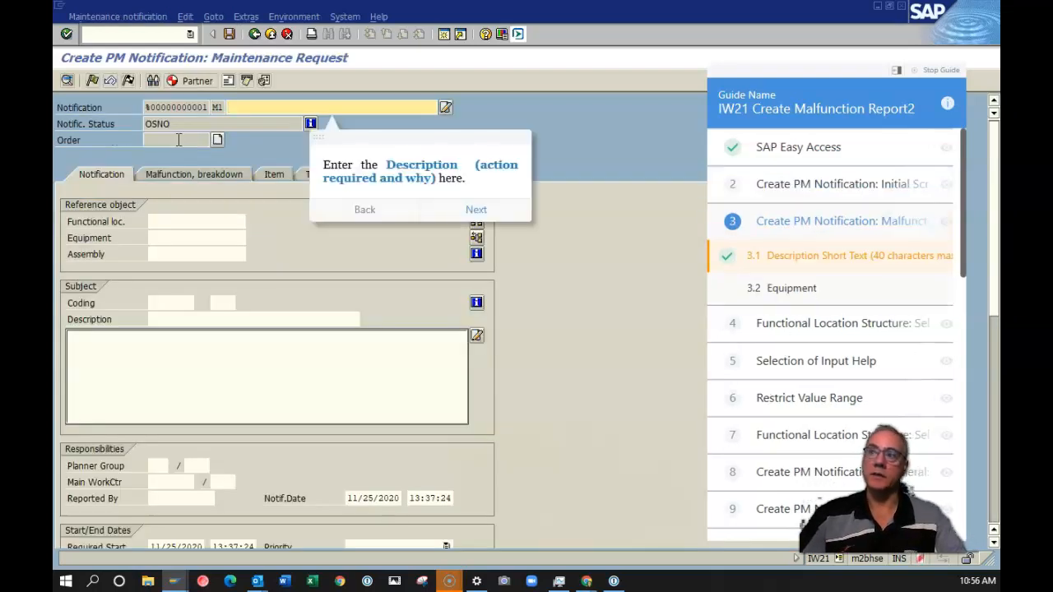
Enter Onscreen.com as the notification's short description and advance the guide to the equipment instruction
left_click(254, 106)
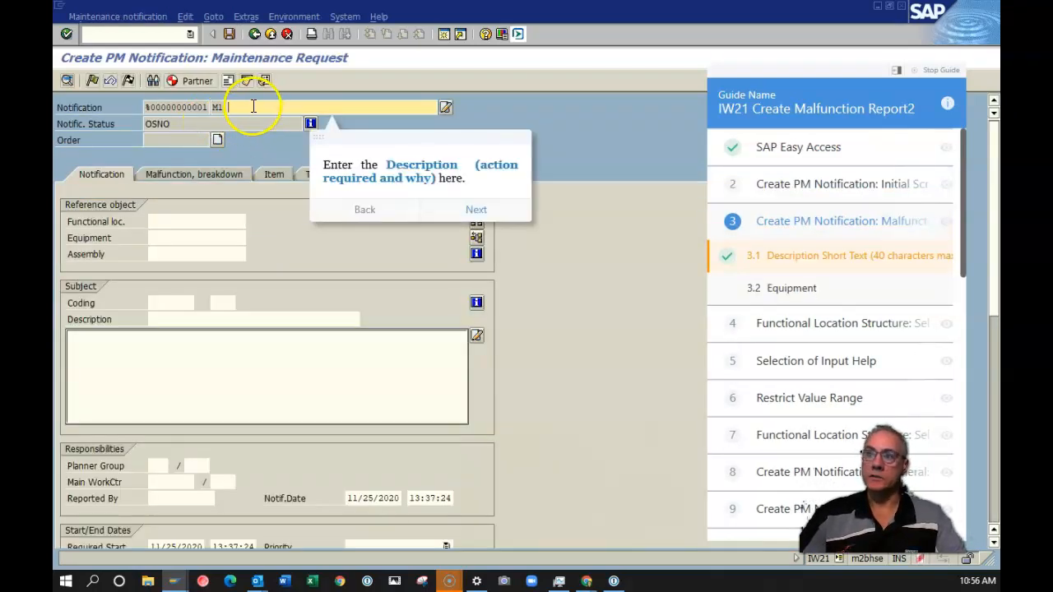
type("Onscreen.com")
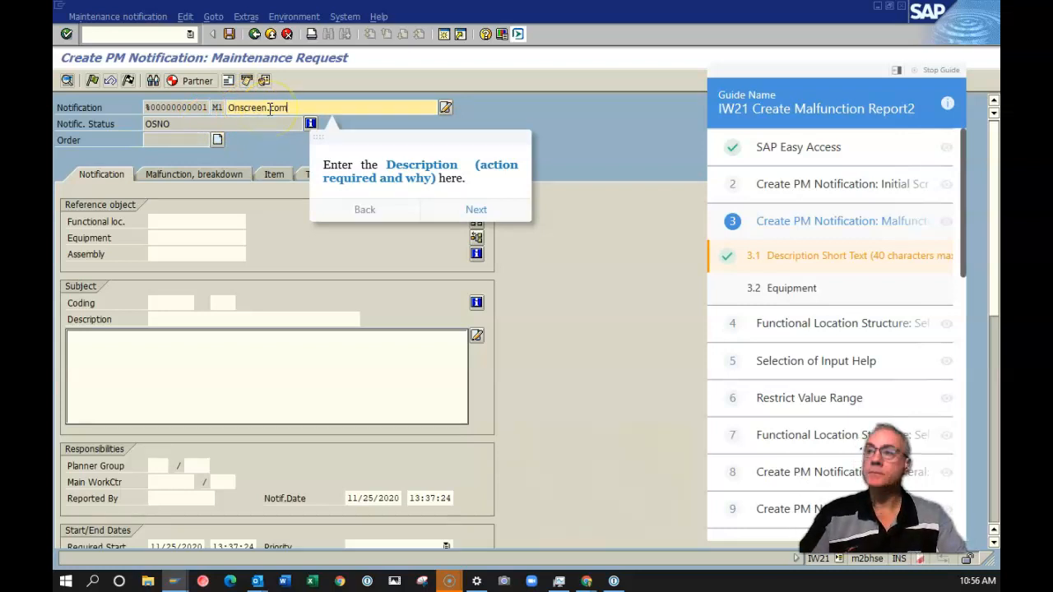
left_click(480, 213)
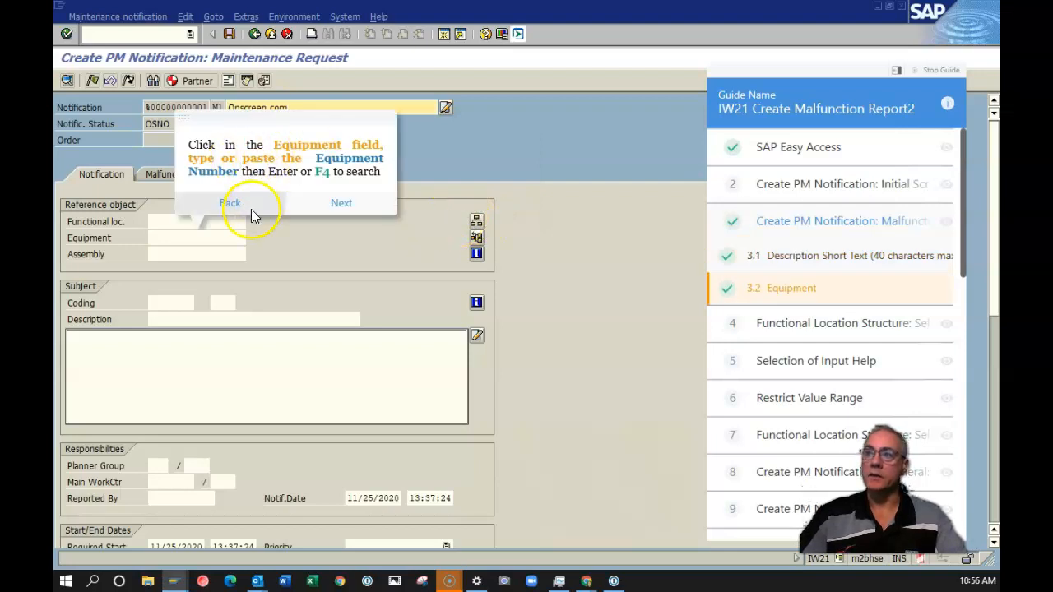
Open the search for the Equipment field, back out to the input help options and choose the search by functional location
left_click(165, 237)
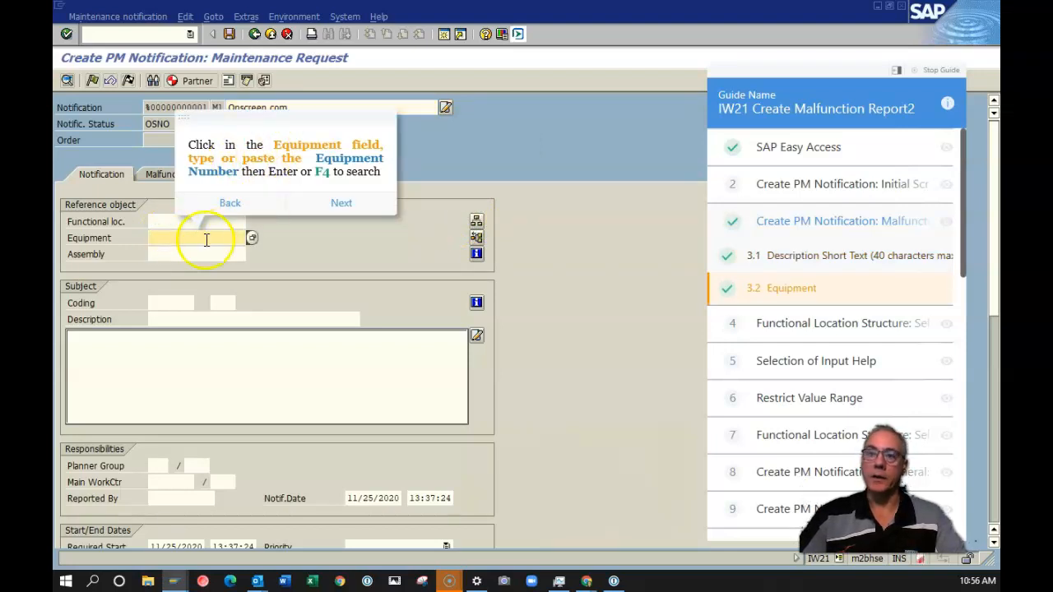
left_click(250, 237)
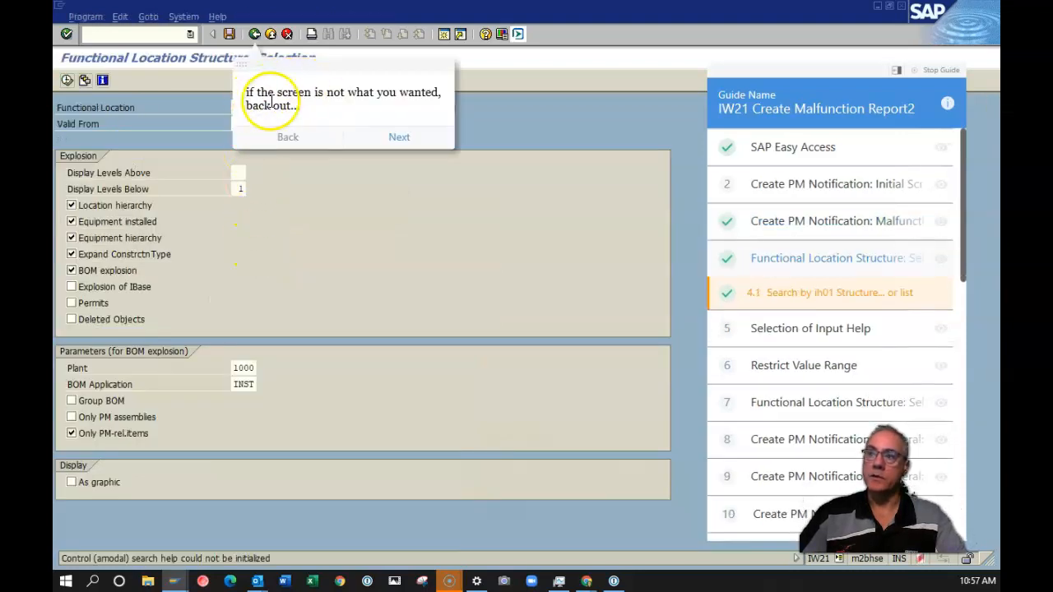
left_click(255, 33)
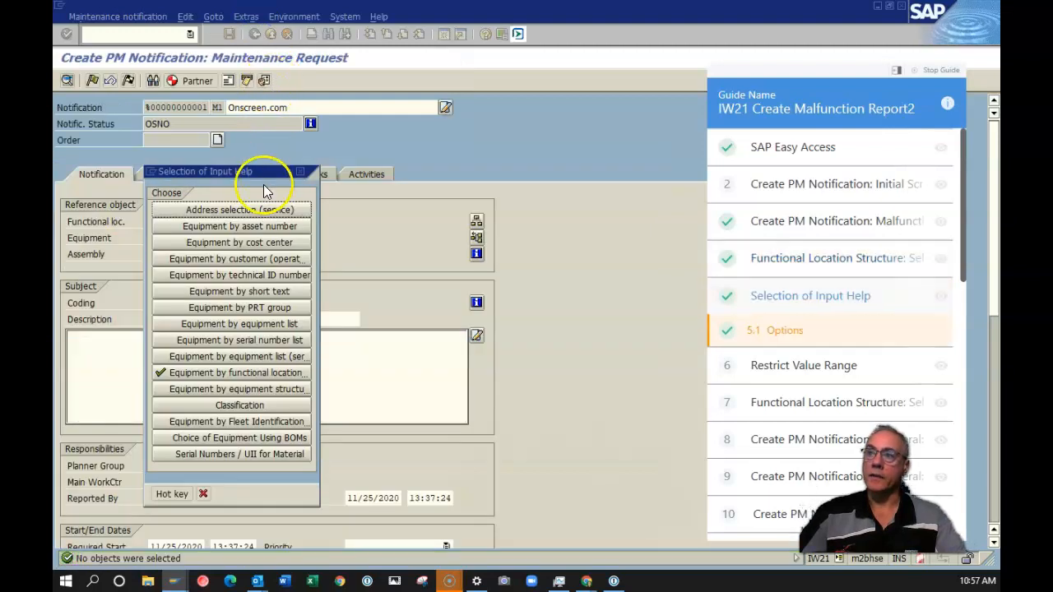
double_click(227, 372)
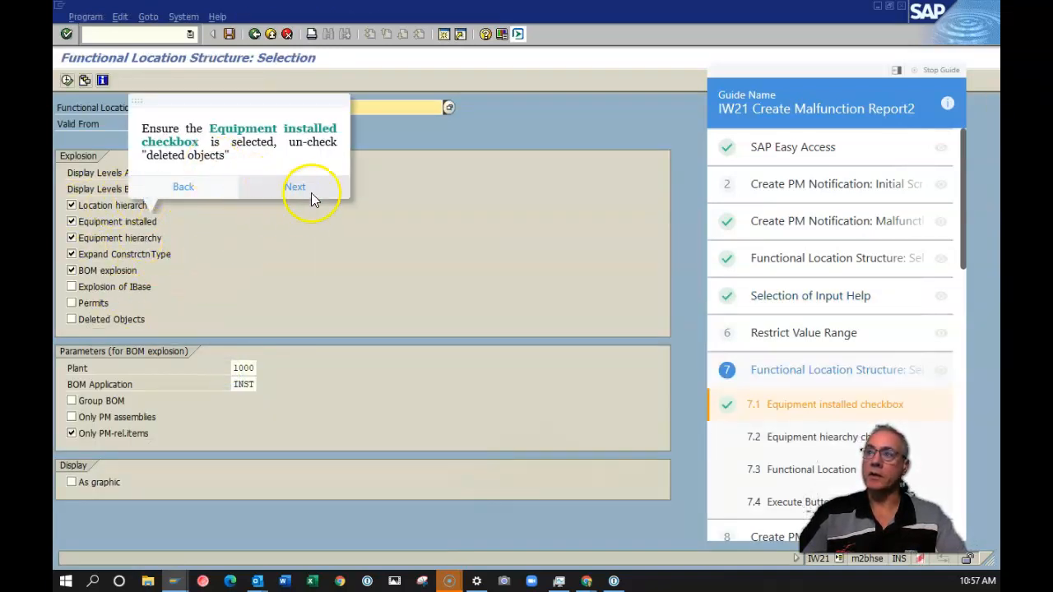
Set the functional location to NBU-A6010-C in the structure selection and execute the search
left_click(297, 190)
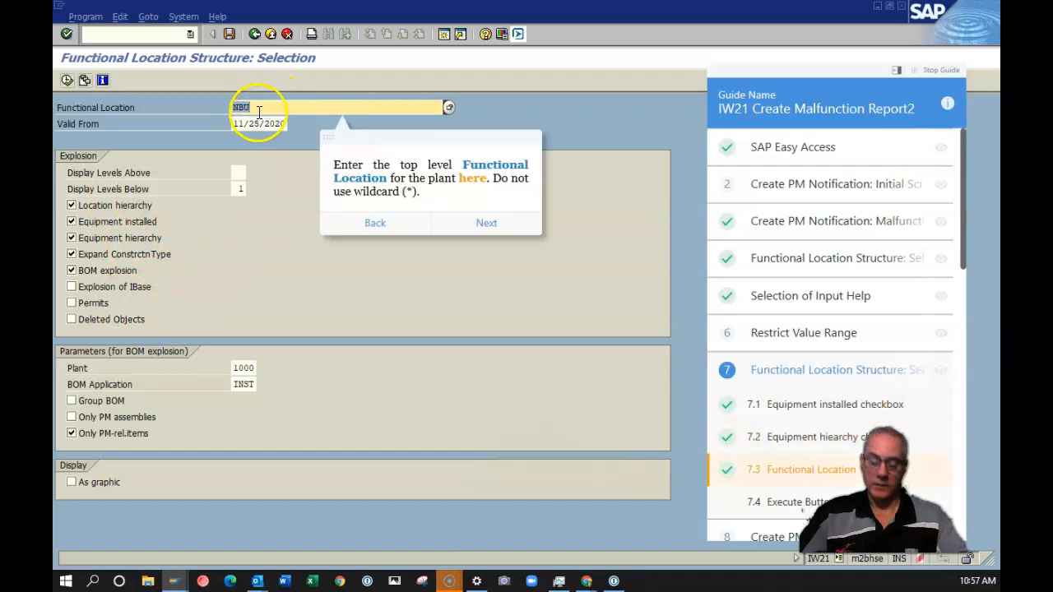
left_click(235, 105)
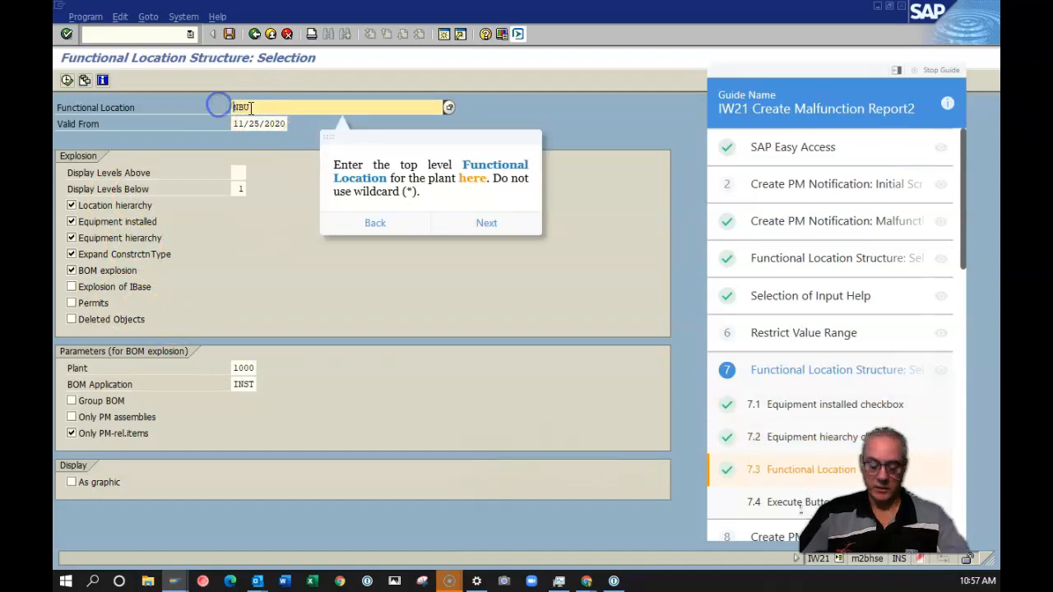
type("NBU-A6010-C")
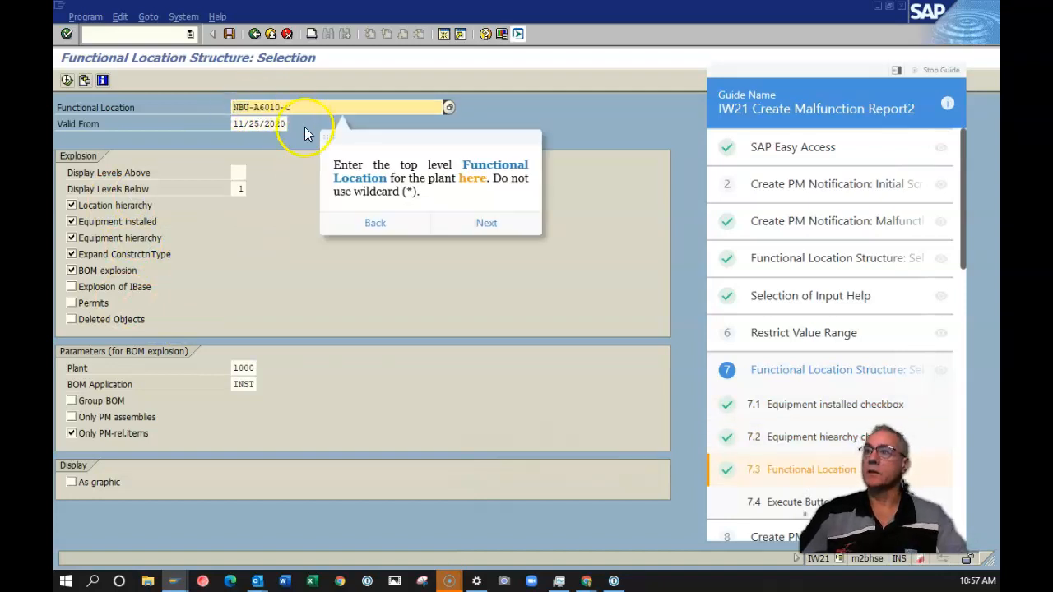
left_click(66, 80)
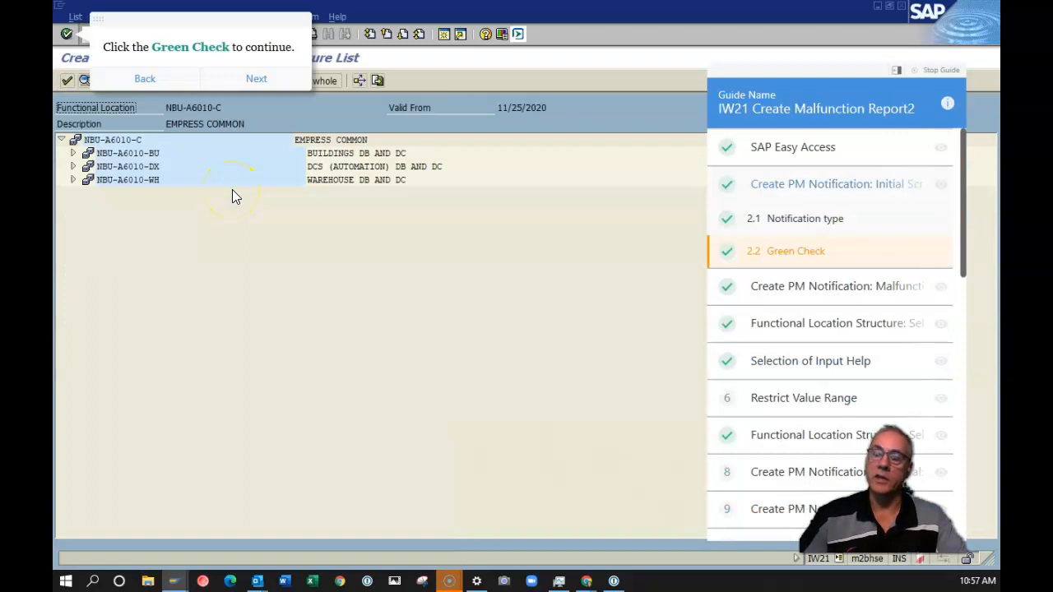
Expand NBU-A6010-WH and NBU-A6010-12PSV-2400S in the structure list, and select the pressure safety relief valve 10000383 as the notification's equipment
left_click(74, 167)
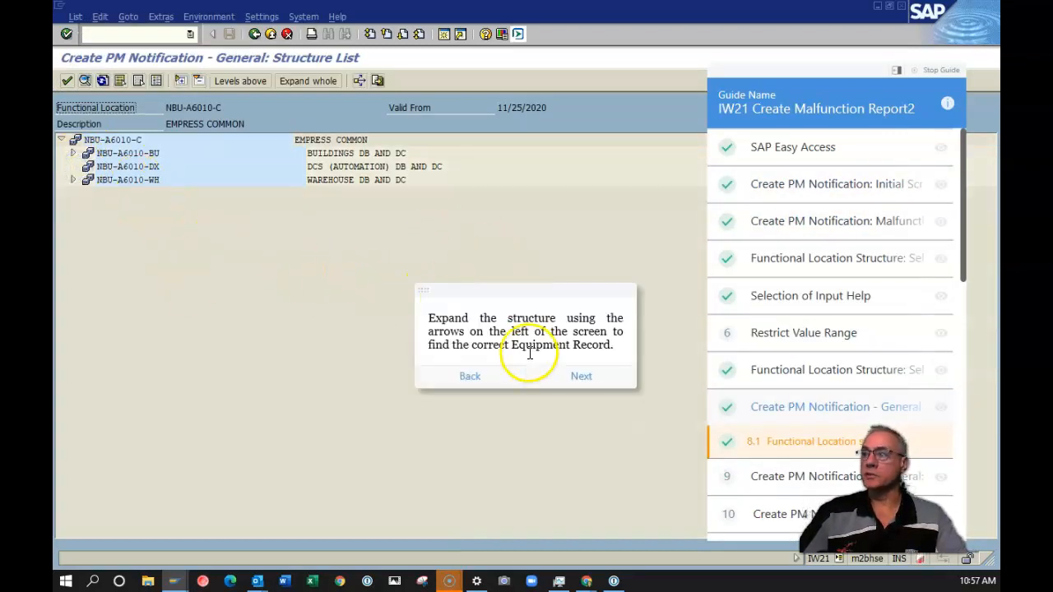
left_click(73, 179)
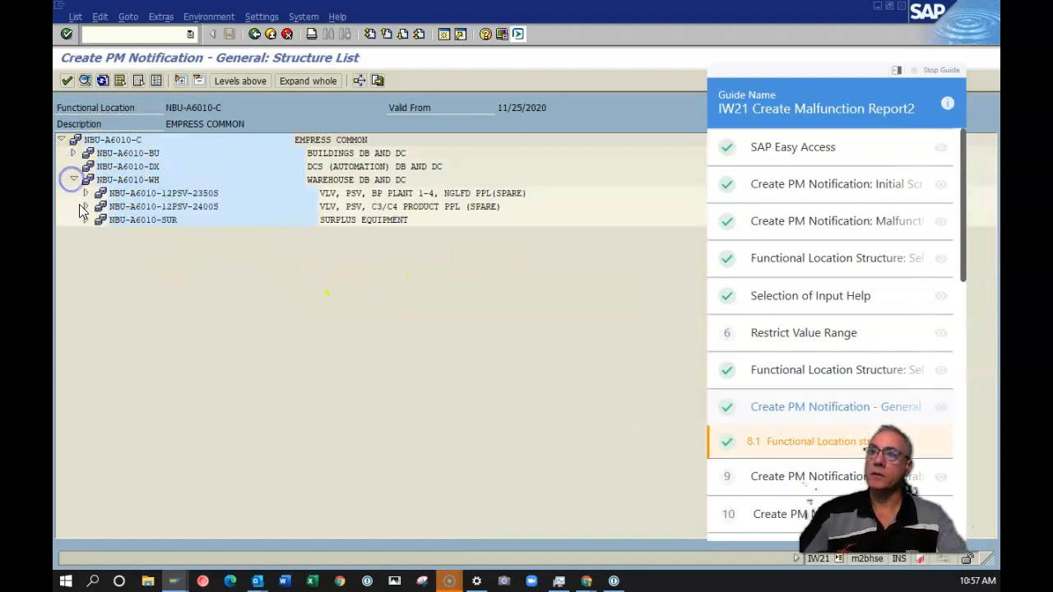
left_click(85, 207)
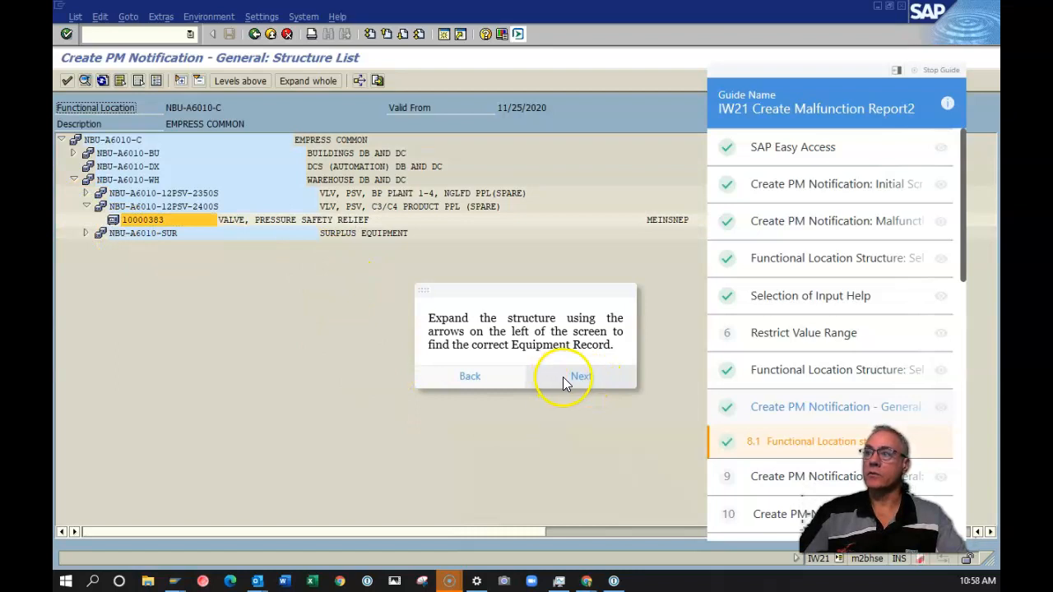
left_click(578, 377)
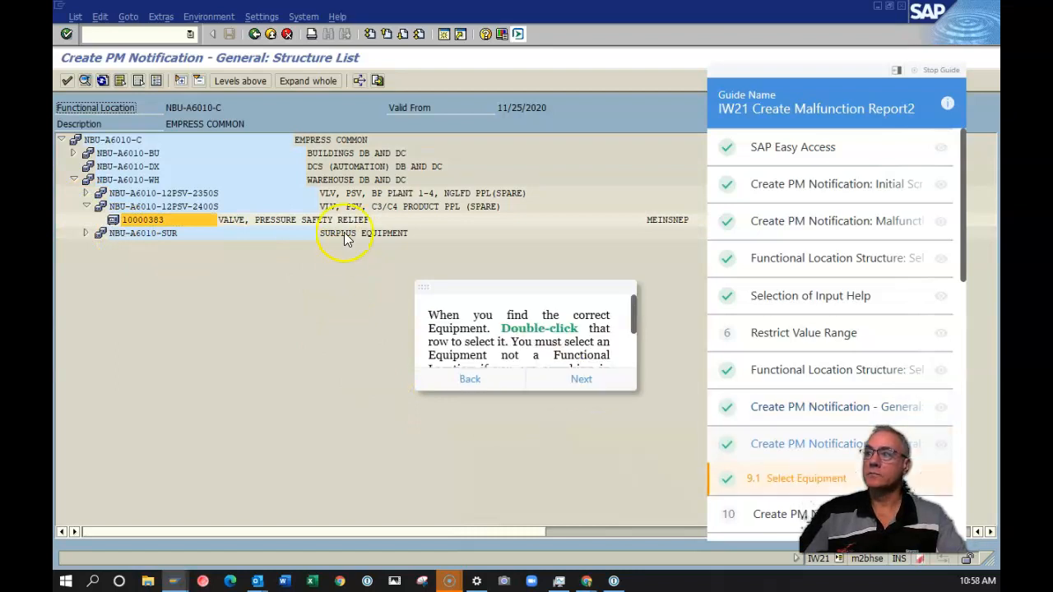
double_click(151, 222)
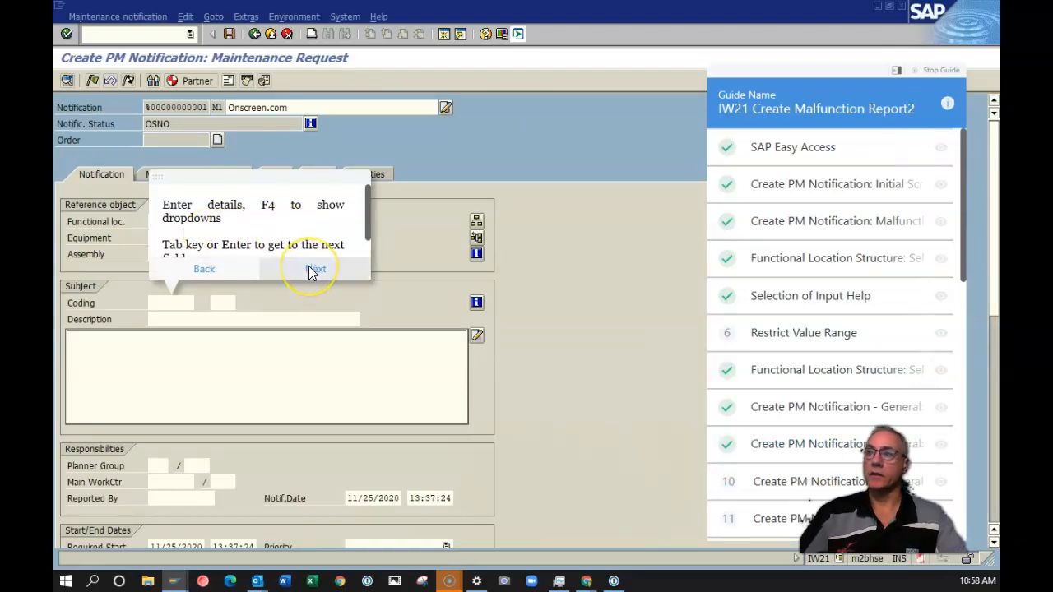
Step past the guide's coding instruction and confirm the Equipment field to pull the valve's master data into the notification
left_click(181, 303)
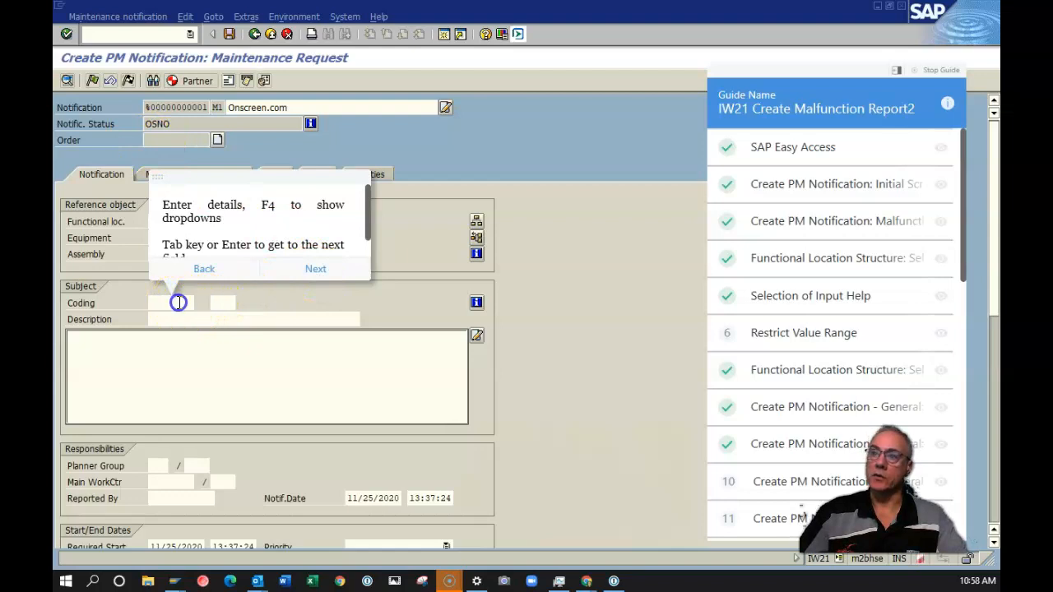
left_click(211, 268)
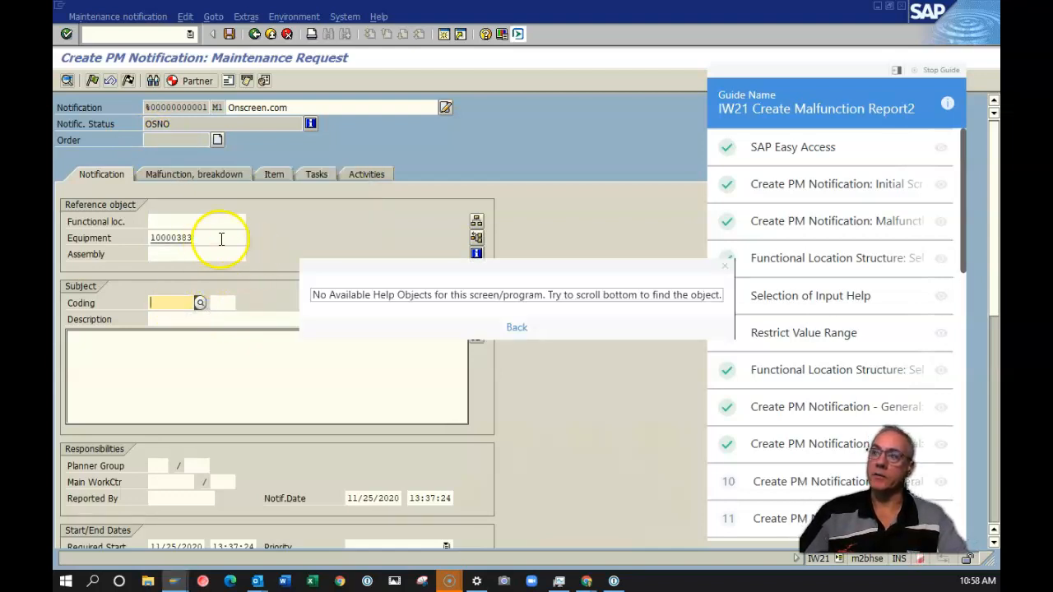
left_click(222, 239)
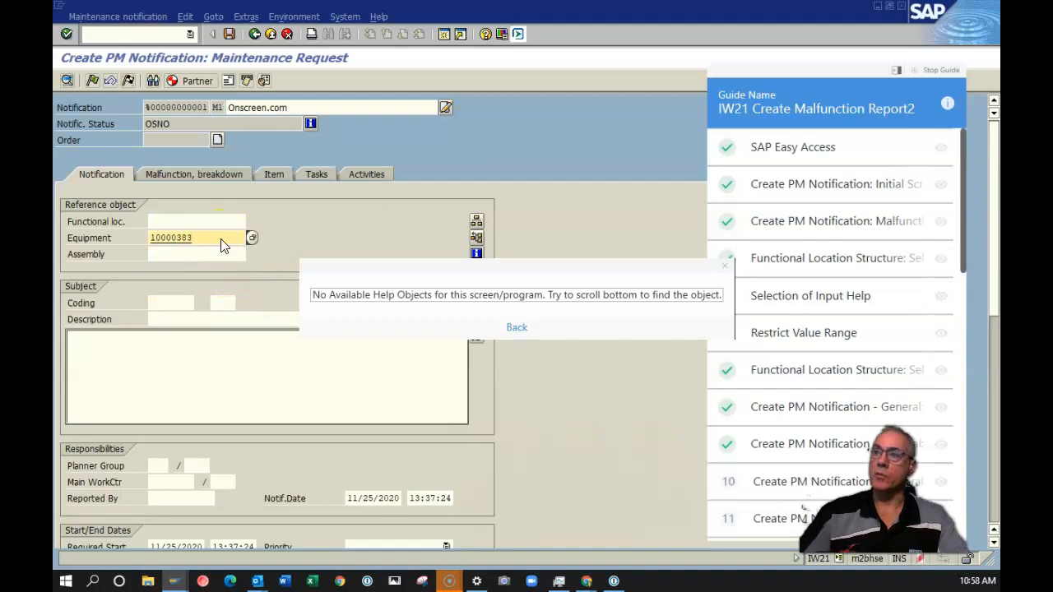
key("Return")
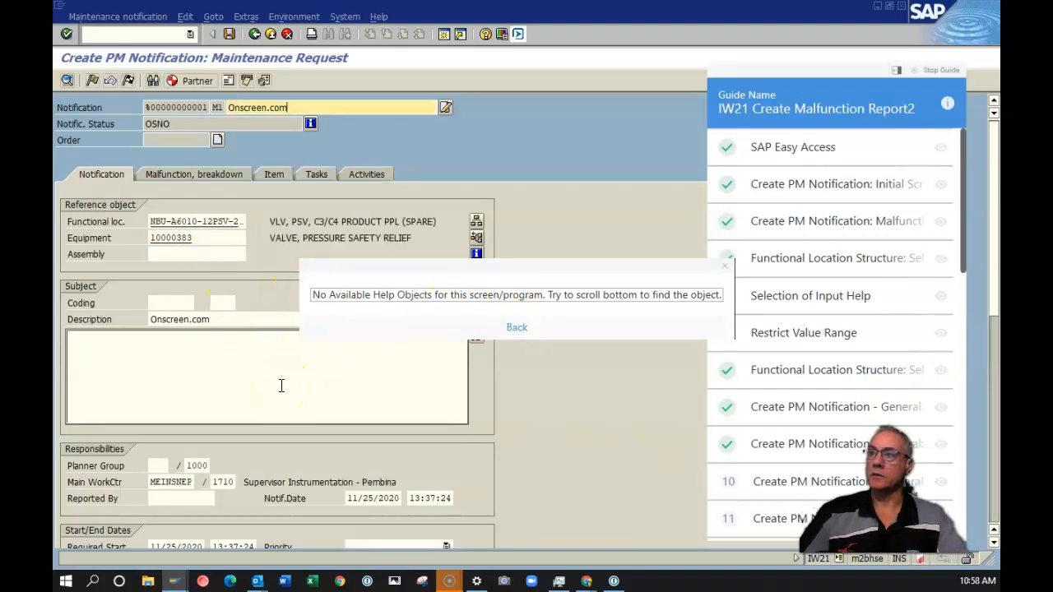
Enter the SAP user ID as the notification's Reported By value and advance the guide past that instruction
left_click(216, 238)
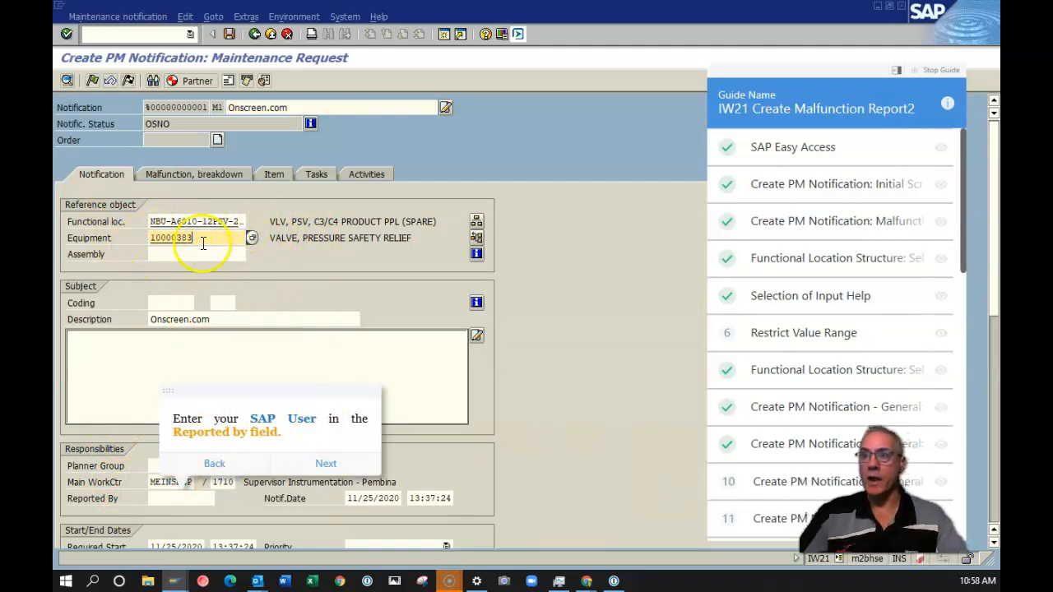
left_click(165, 498)
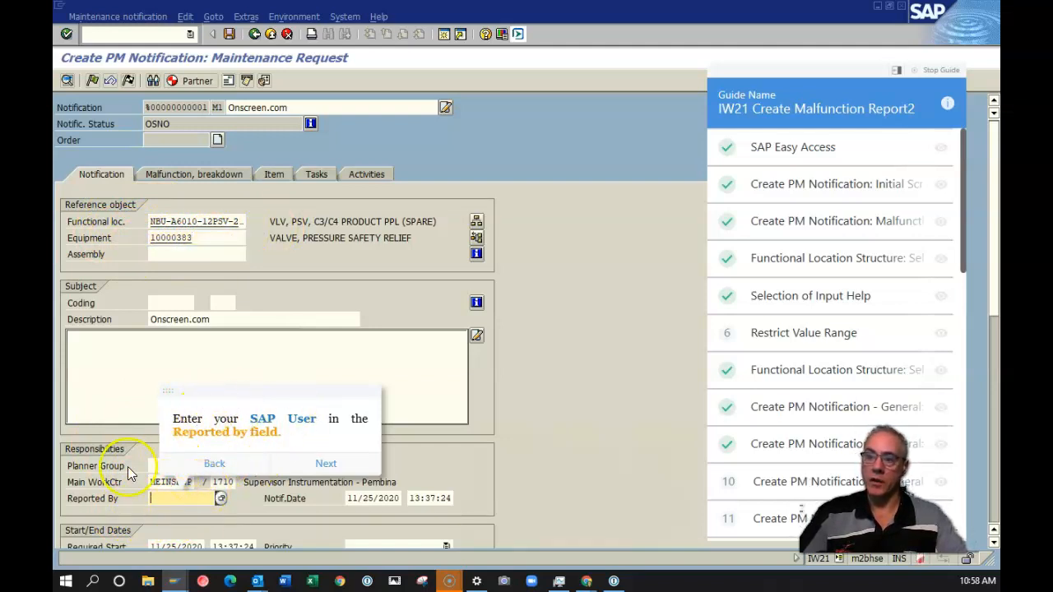
left_click(181, 497)
left_click(174, 512)
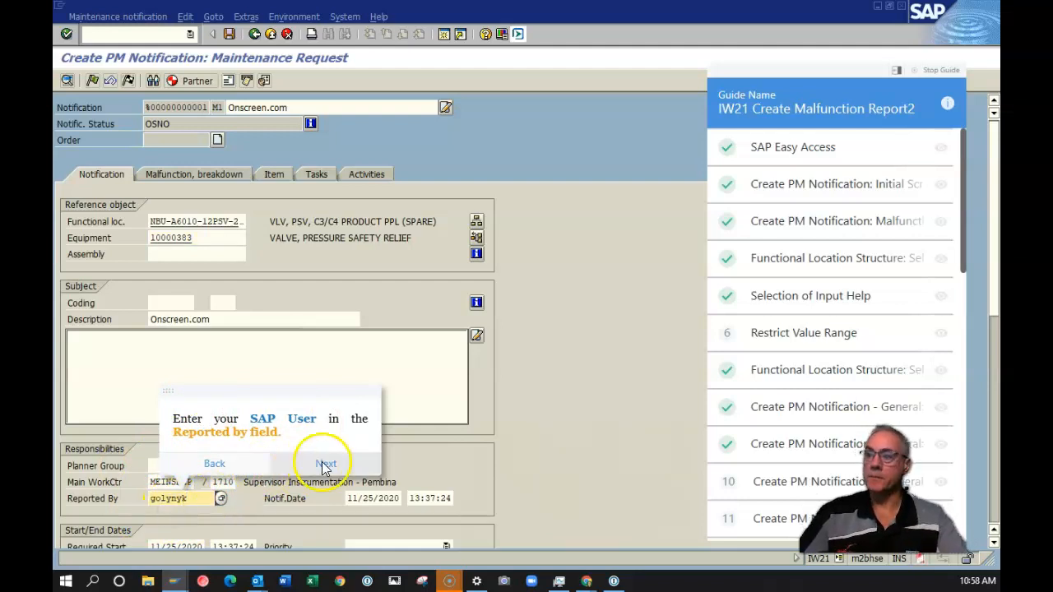
left_click(324, 463)
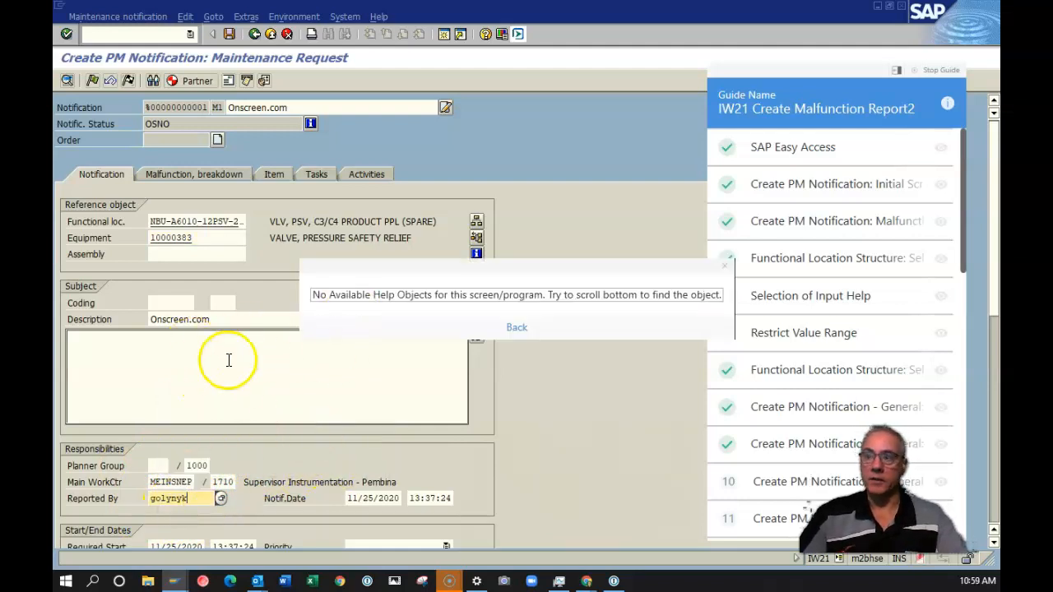
Bring up the guide's Object part instruction in the Item section and step past its input help prompts, leaving the item fields empty
scroll(238, 426, "down", 5)
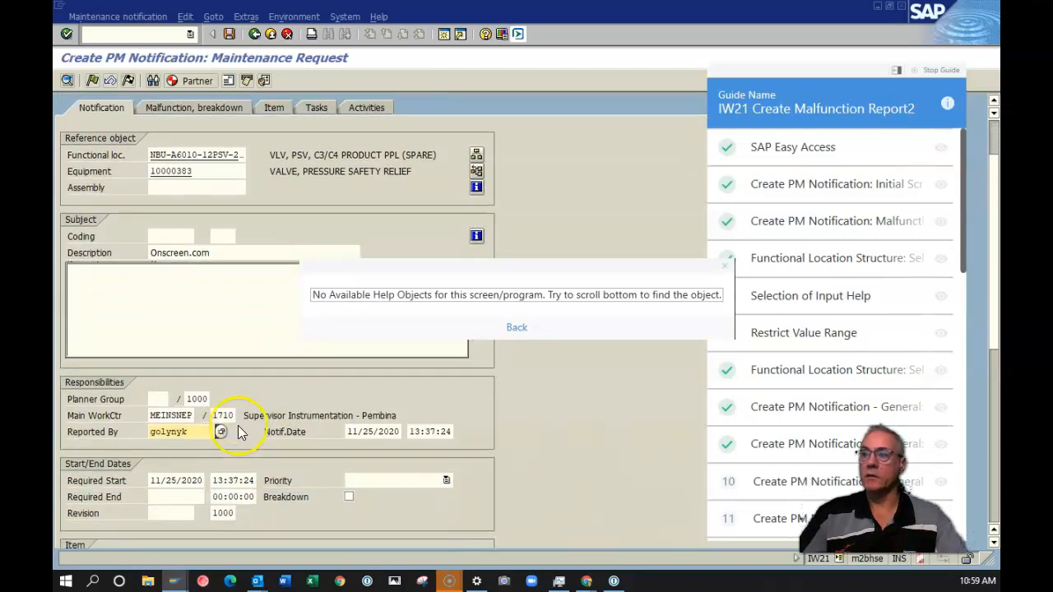
scroll(239, 426, "down", 1)
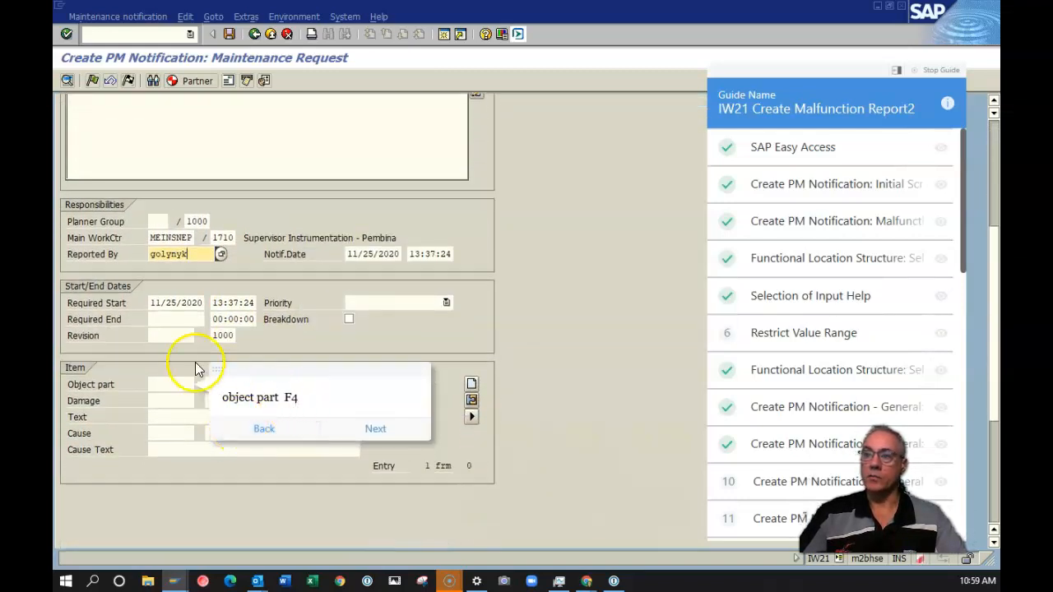
left_click(176, 383)
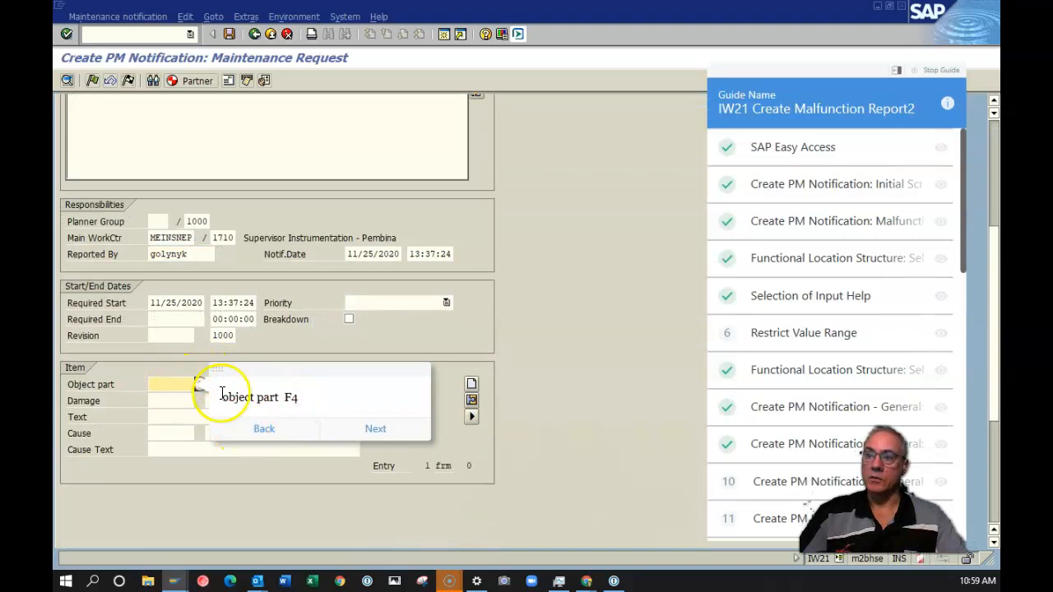
left_click(375, 429)
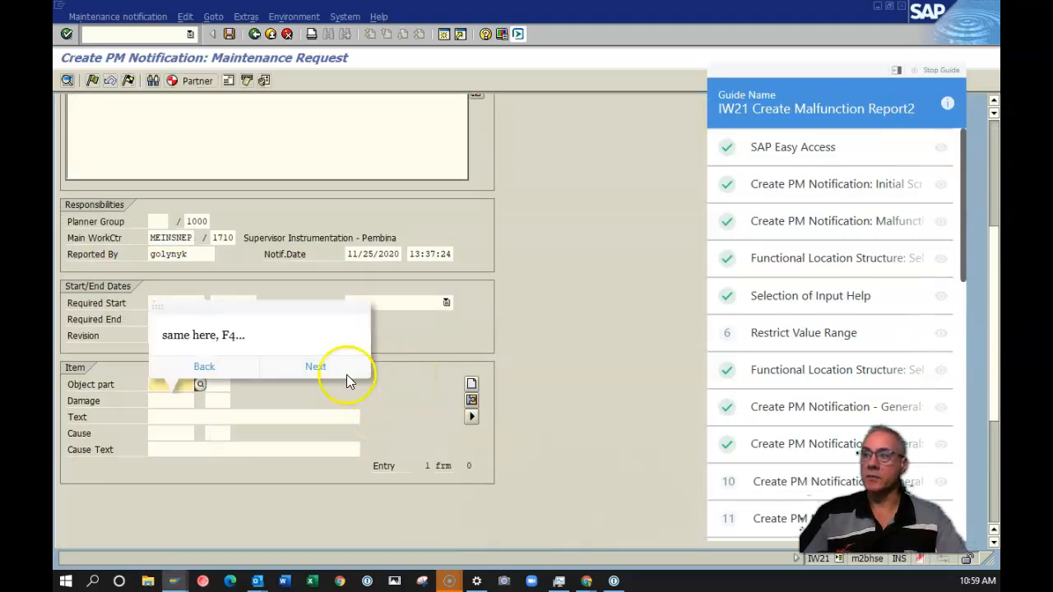
left_click(296, 367)
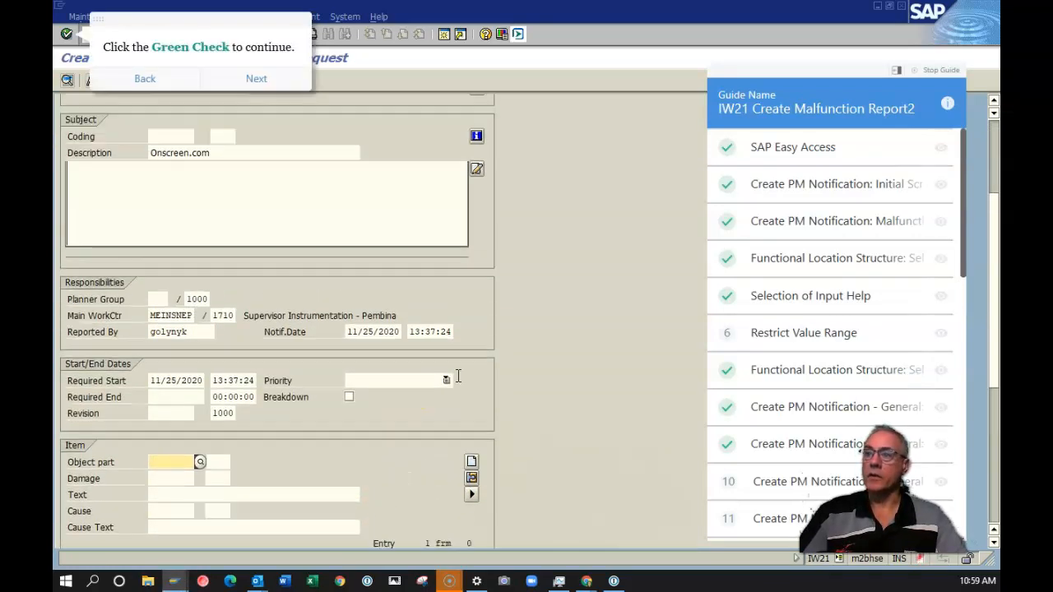
Advance the guide past its save instruction and save the maintenance request notification
scroll(457, 378, "down", 4)
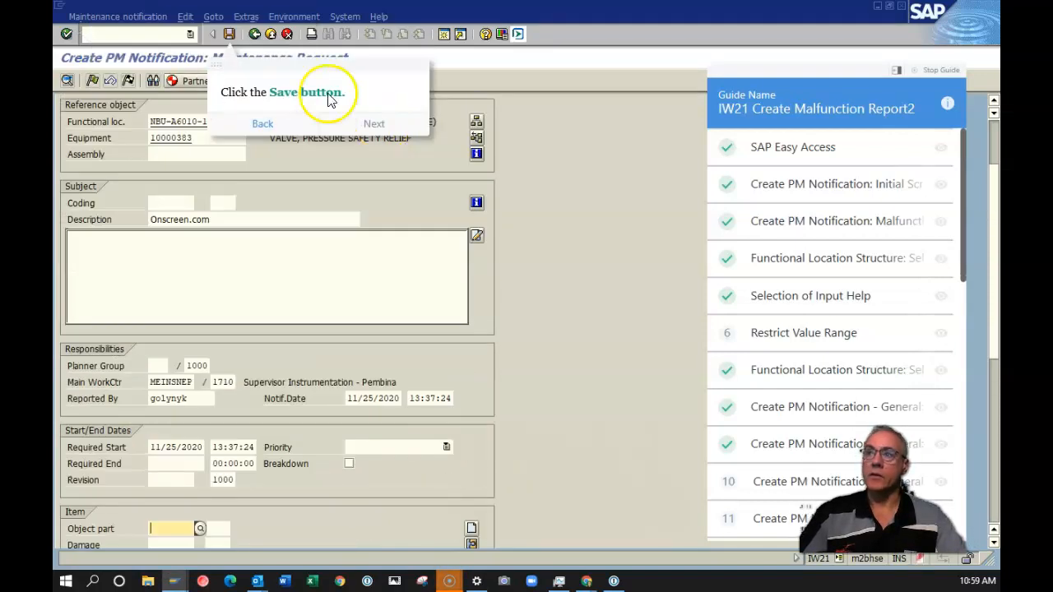
left_click(384, 125)
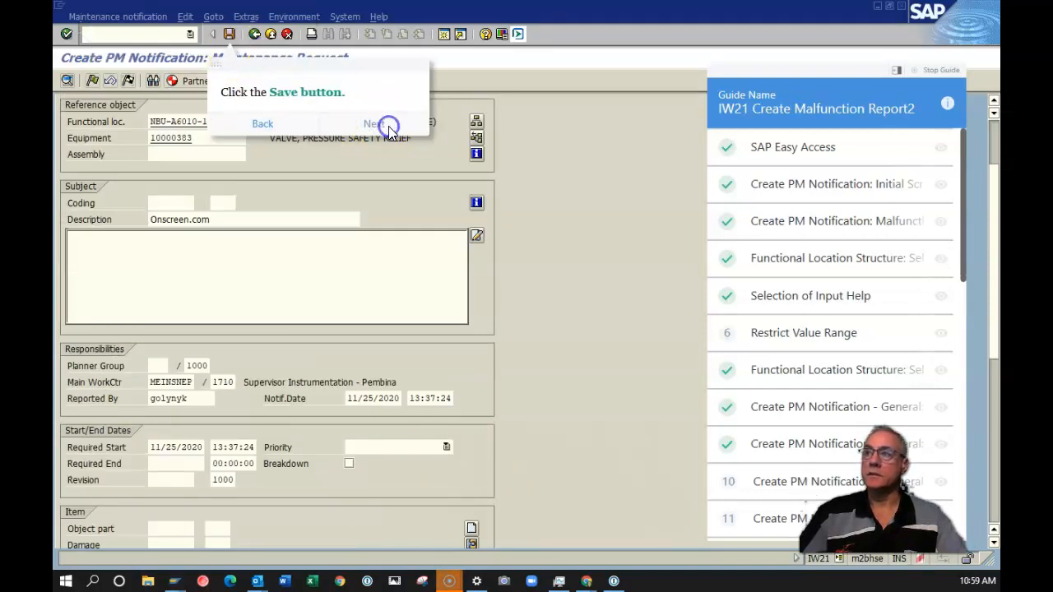
left_click(228, 34)
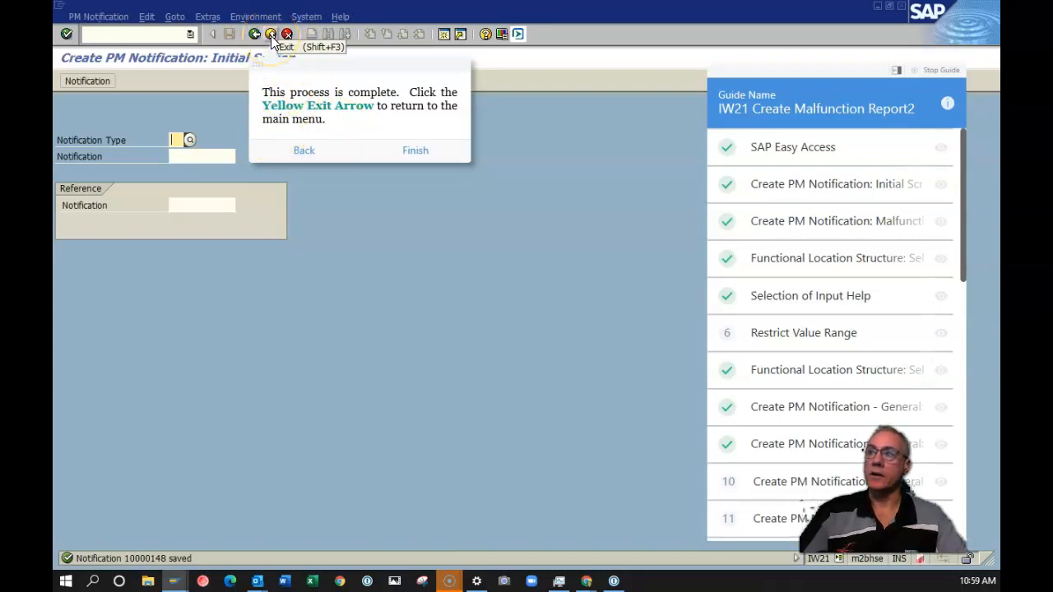
Exit IW21 to the SAP Easy Access menu and finish the guide, agreeing to stop it without successful completion
left_click(420, 149)
left_click(270, 34)
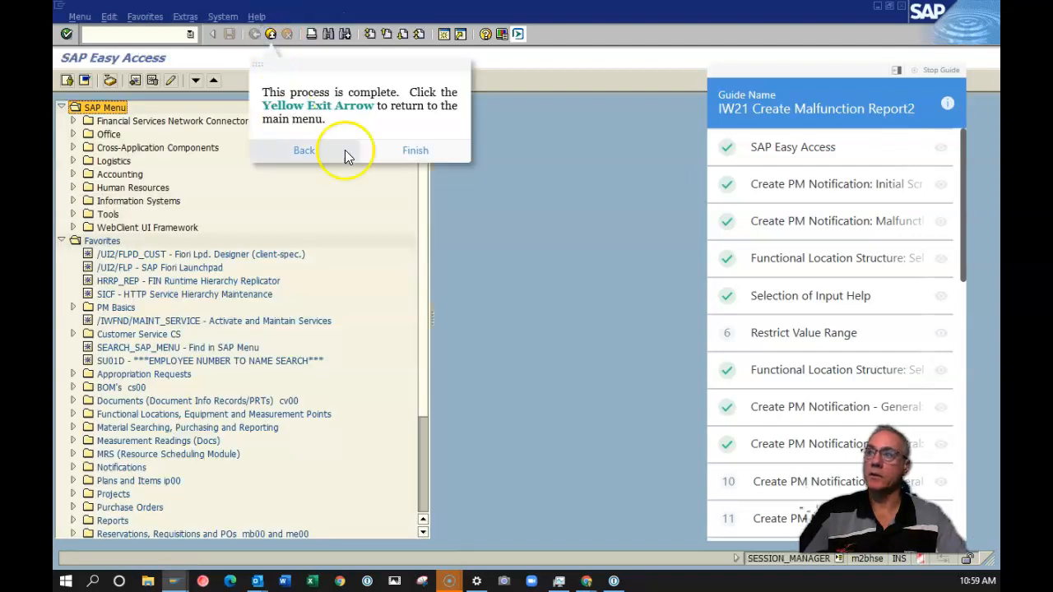
left_click(418, 152)
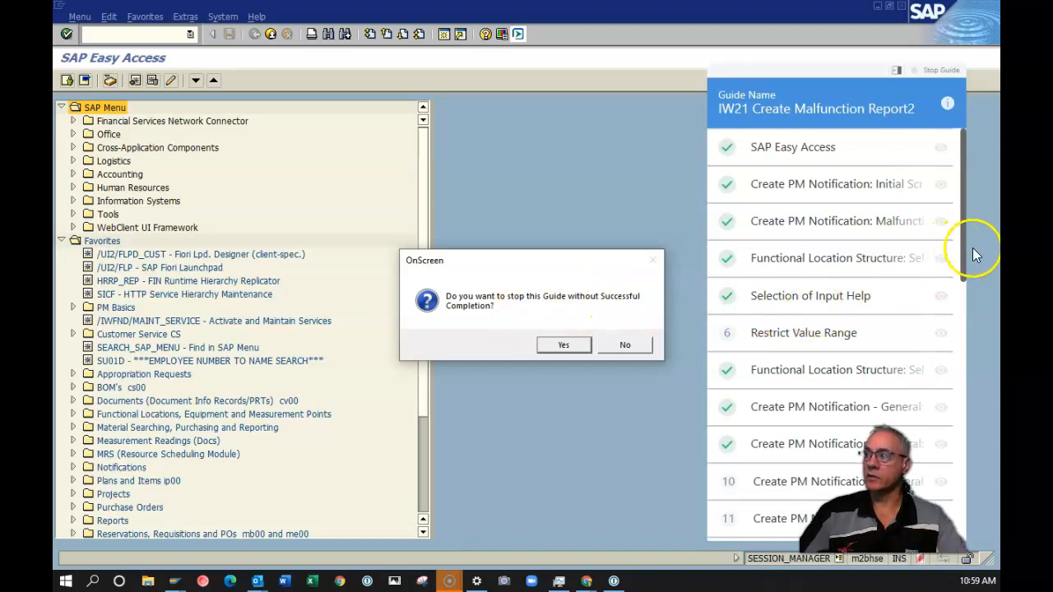
left_click_drag(963, 251, 969, 399)
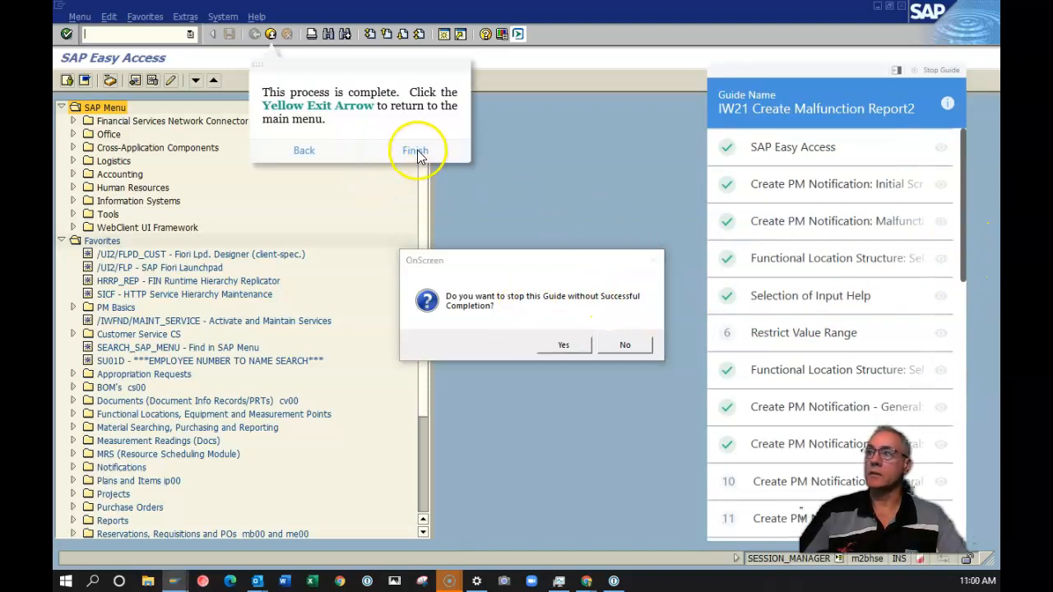
left_click(573, 345)
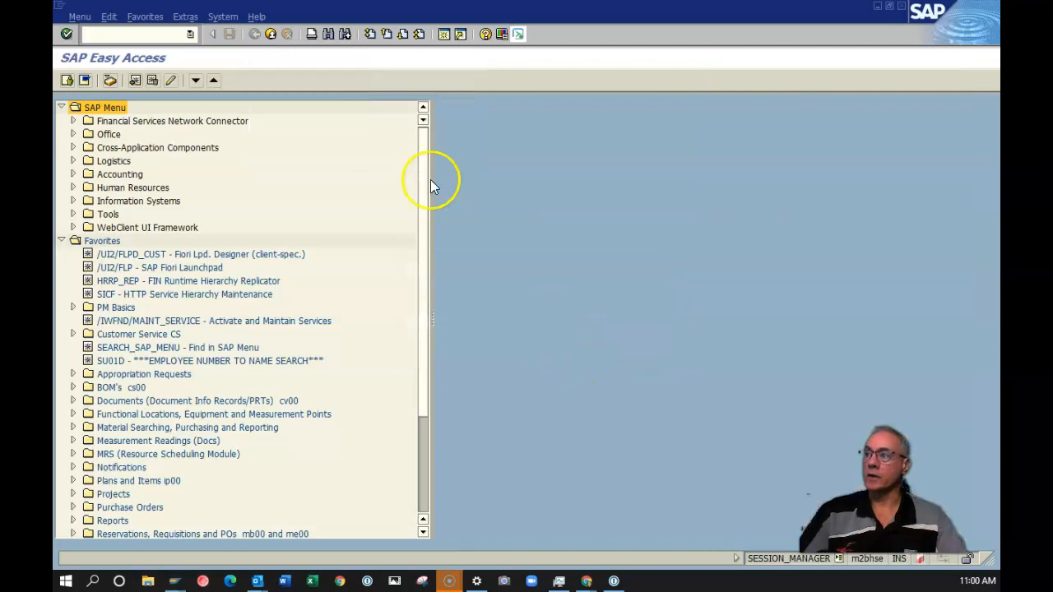